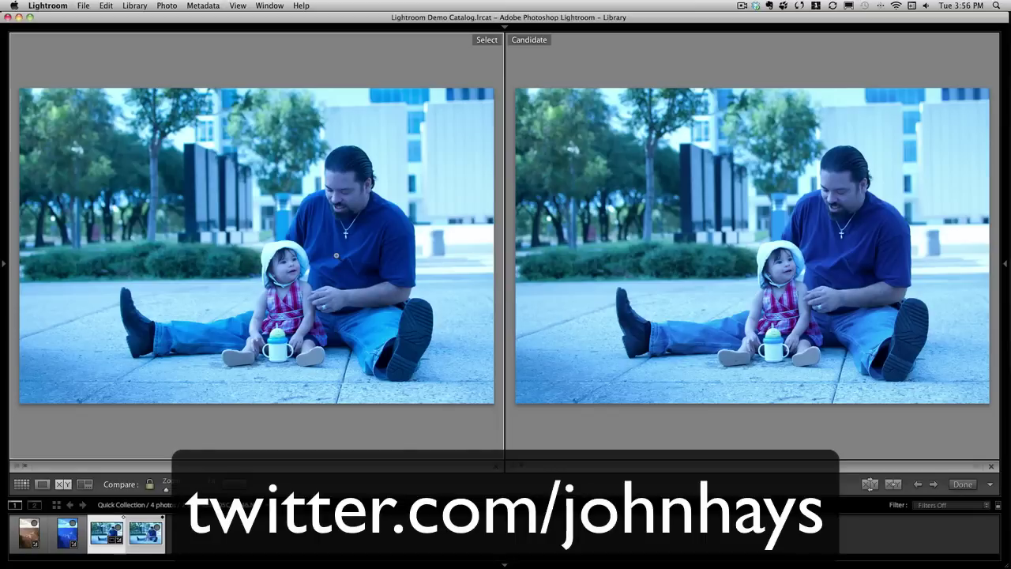
# Zoom the Select and Candidate photos in Compare view to 1:1.
pyautogui.click(335, 255)
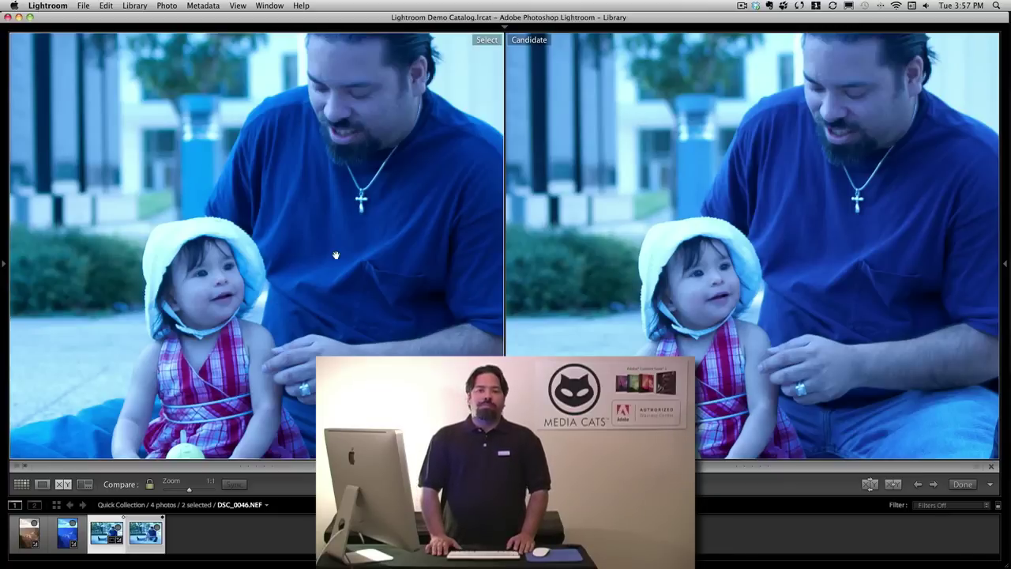
# Switch to the Develop module to edit DSC_0046.NEF, currently at Tungsten 2850.
pyautogui.press('d')
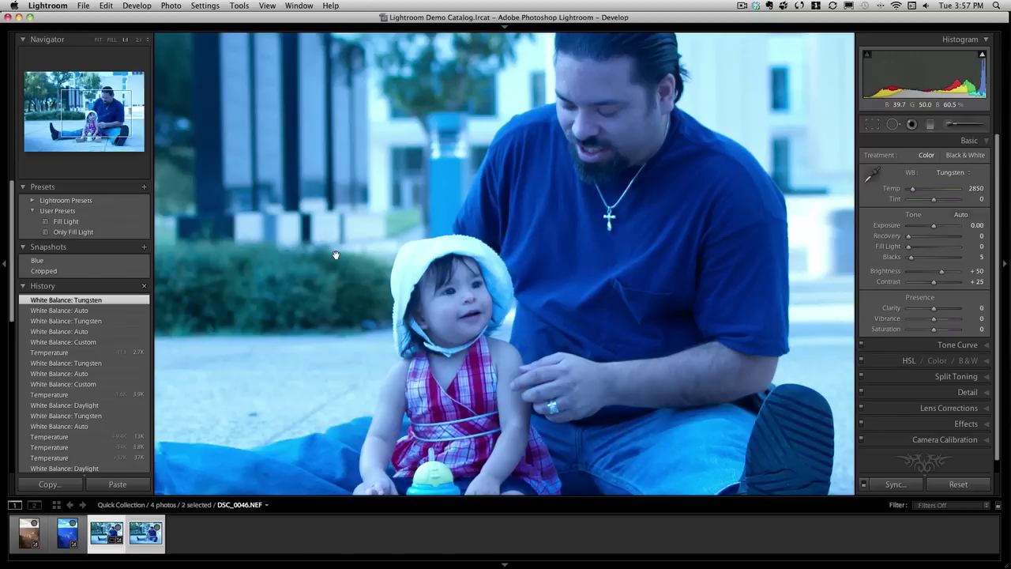
# Zoom in and pan to the girl's face, then view the white balance presets still at Tungsten.
pyautogui.click(421, 306)
pyautogui.moveTo(544, 178); pyautogui.dragTo(609, 144)
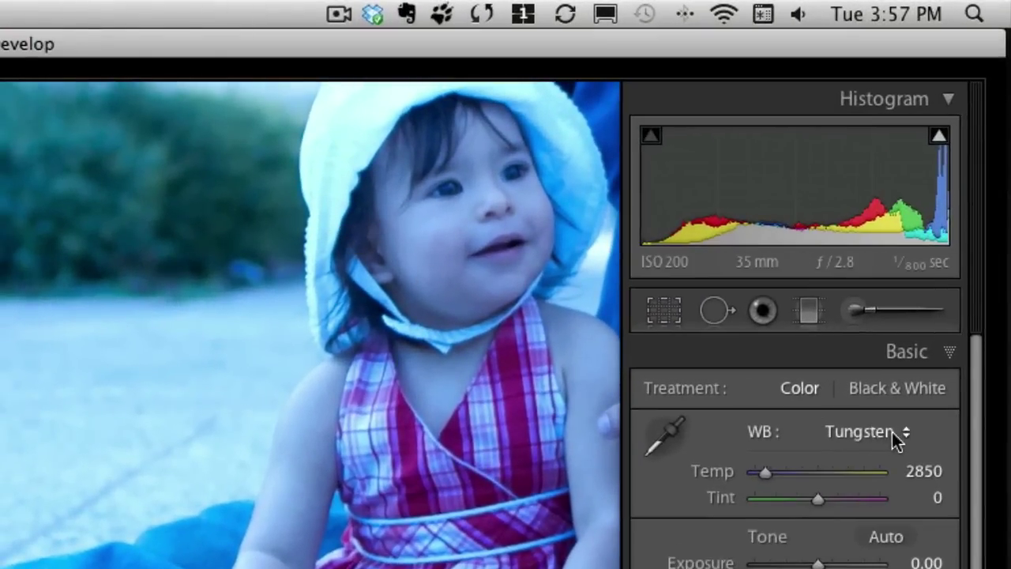
pyautogui.click(901, 432)
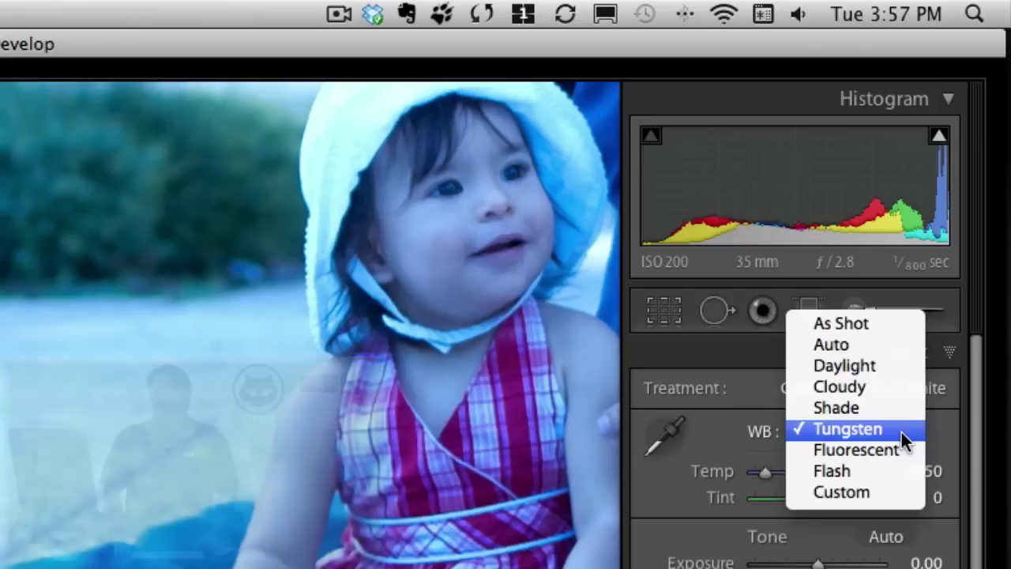
# Warm the photo with Temp and a pavement sample, then set Auto white balance (5800, Tint 0).
pyautogui.click(679, 483)
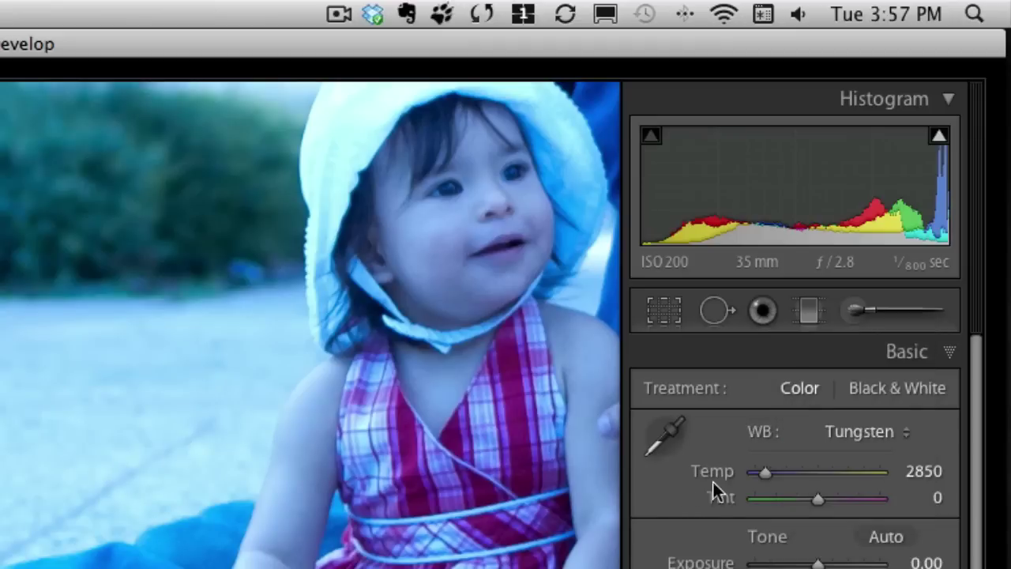
pyautogui.moveTo(765, 476)
pyautogui.mouseDown()
pyautogui.moveTo(873, 472)
pyautogui.moveTo(778, 474)
pyautogui.mouseUp()
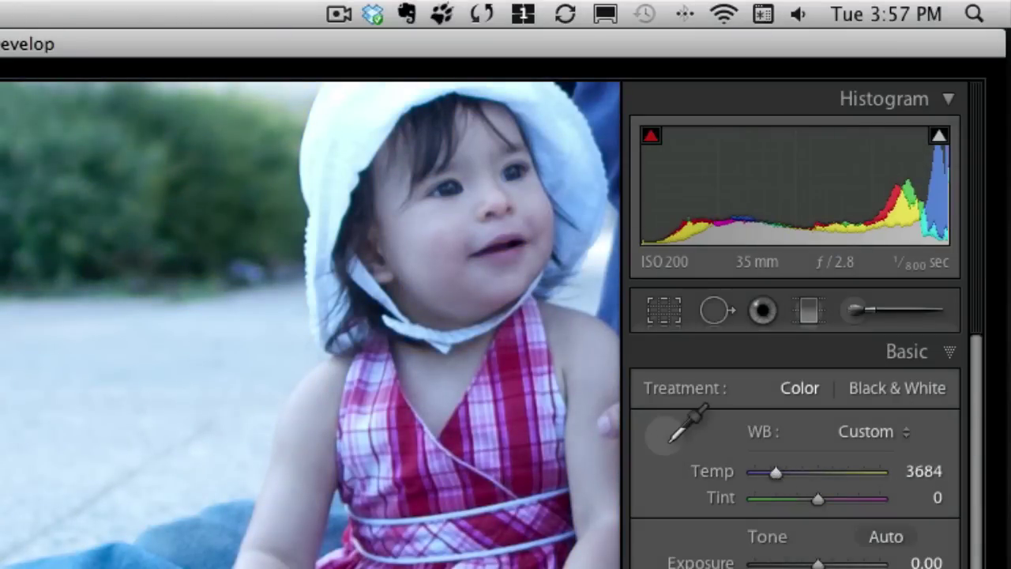
pyautogui.click(667, 441)
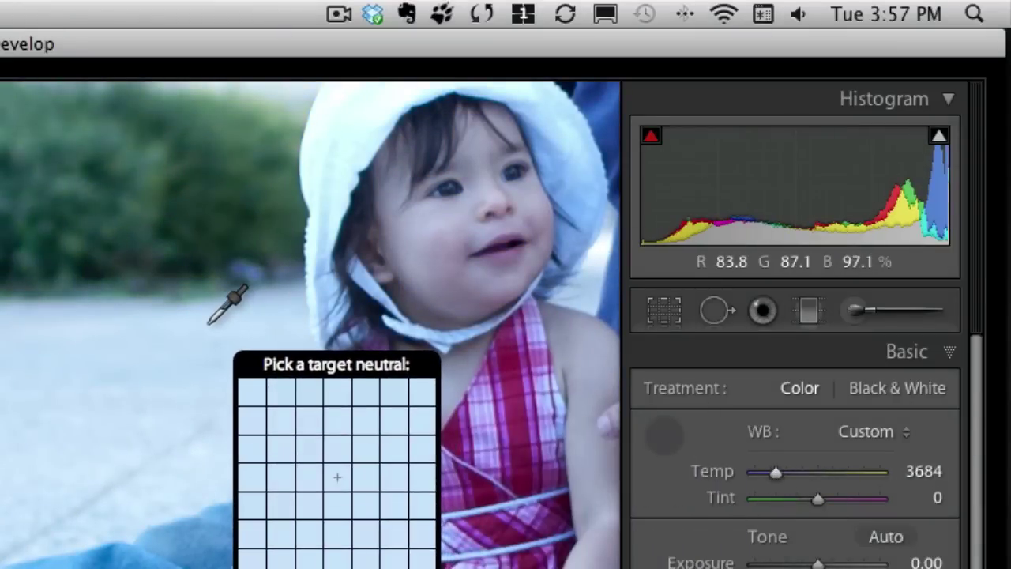
pyautogui.click(209, 322)
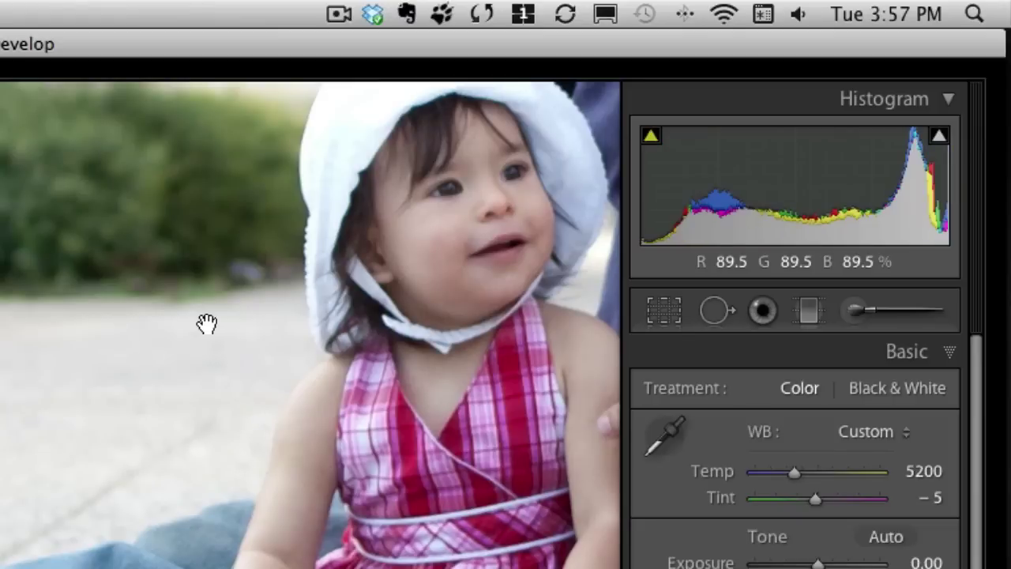
pyautogui.click(903, 432)
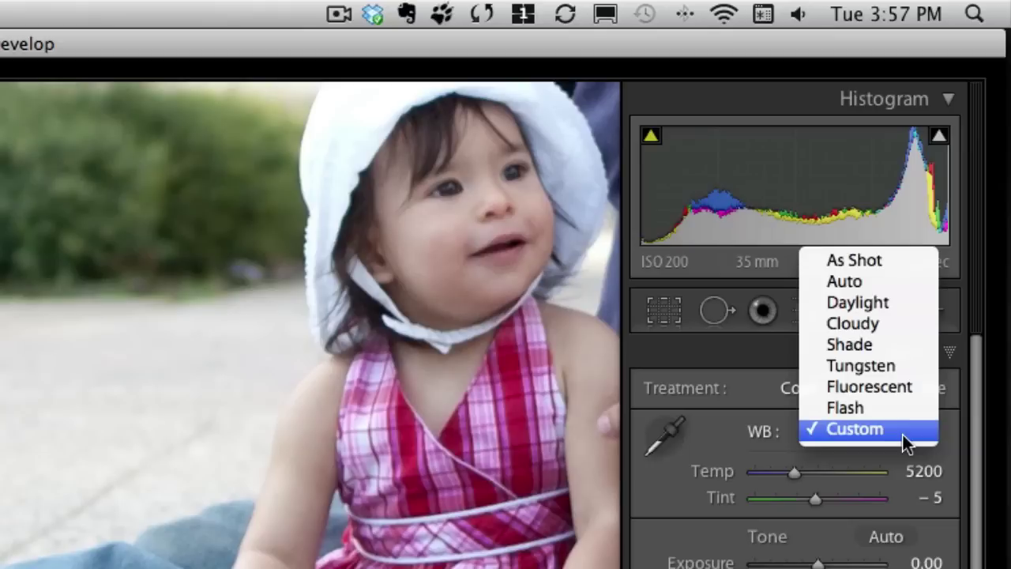
pyautogui.click(863, 283)
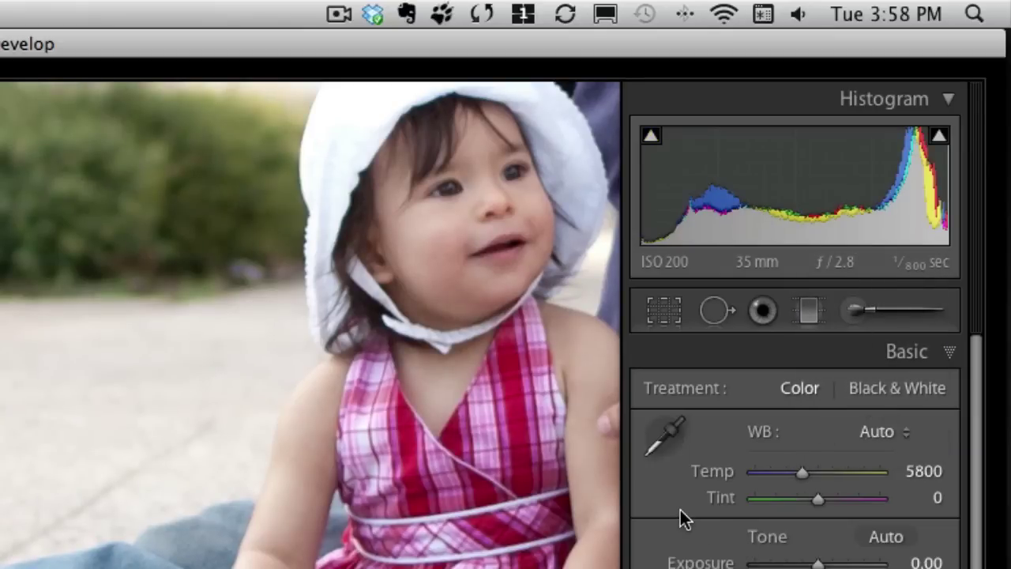
# Step through the filmstrip to the uncorrected copy and view its As Shot white balance options.
pyautogui.press('Right')
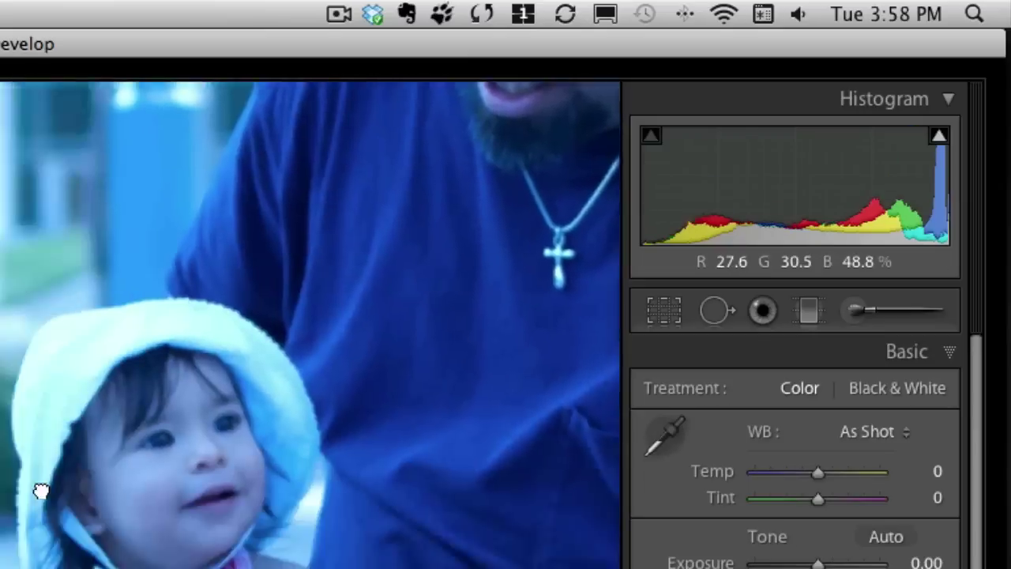
pyautogui.press('Right')
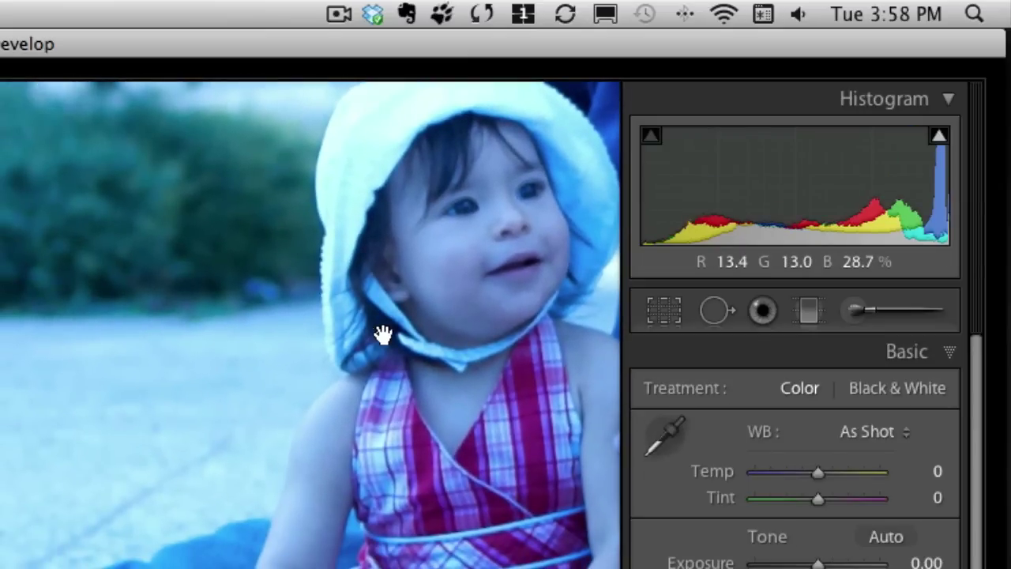
pyautogui.click(910, 436)
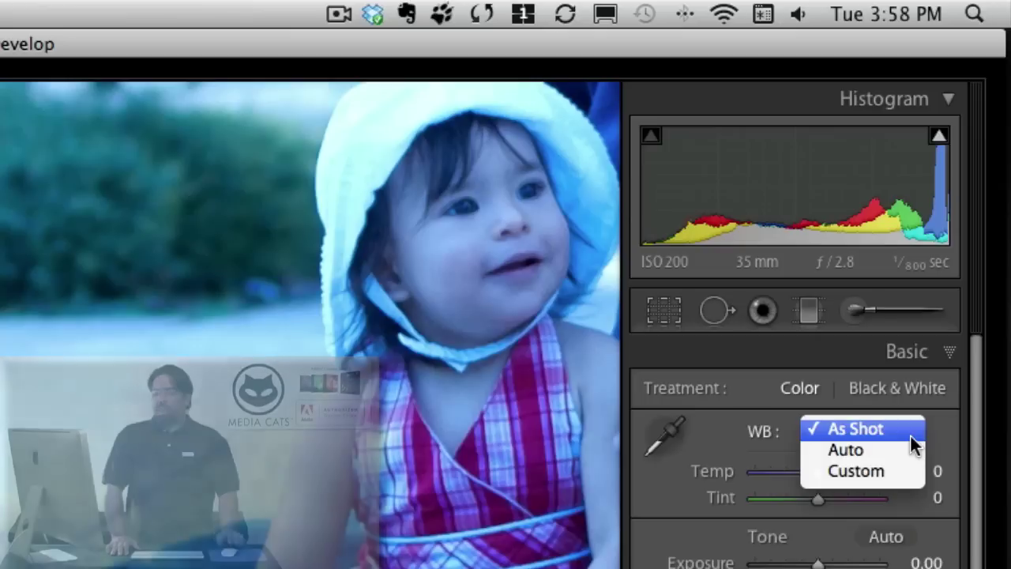
# Warm the copy with Temp and a bonnet-strap sample, then set Auto white balance (+50, +25).
pyautogui.click(688, 478)
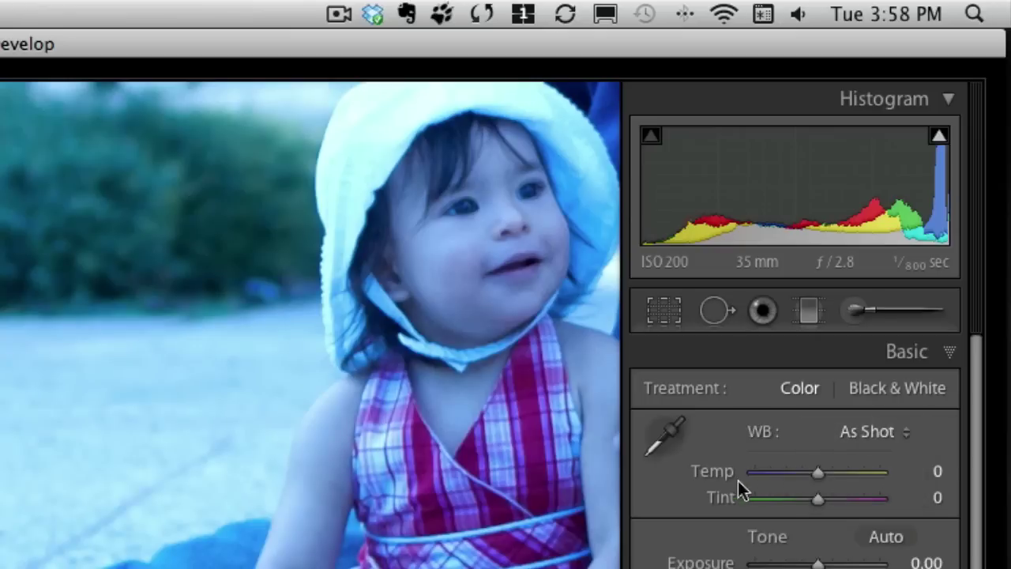
pyautogui.moveTo(816, 472); pyautogui.dragTo(853, 473)
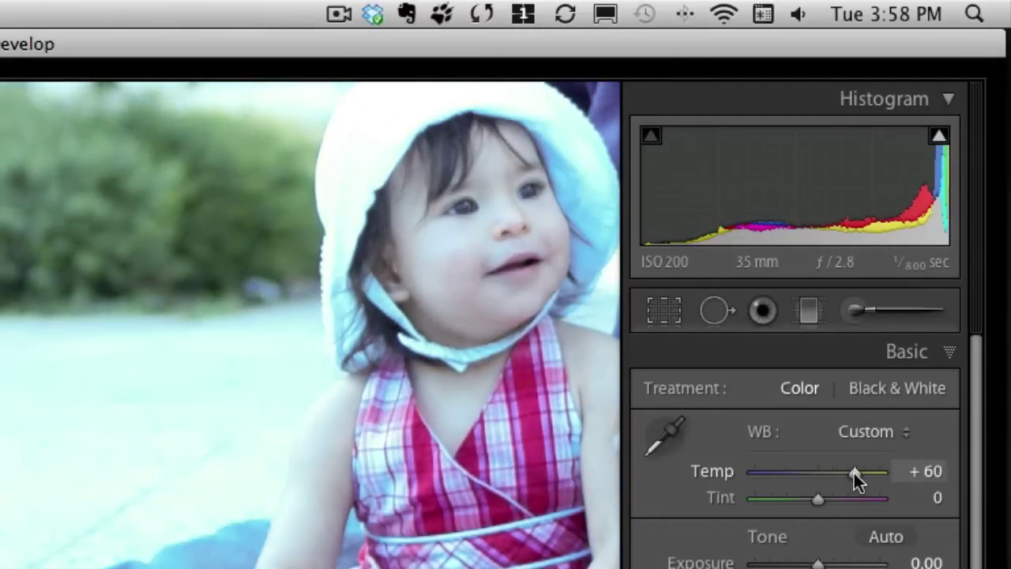
pyautogui.click(663, 437)
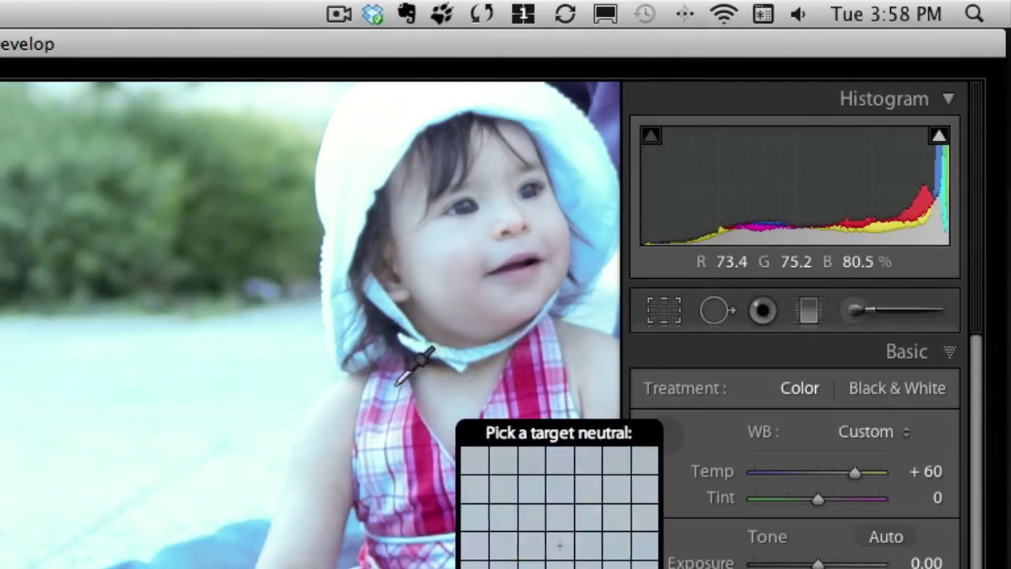
pyautogui.click(209, 347)
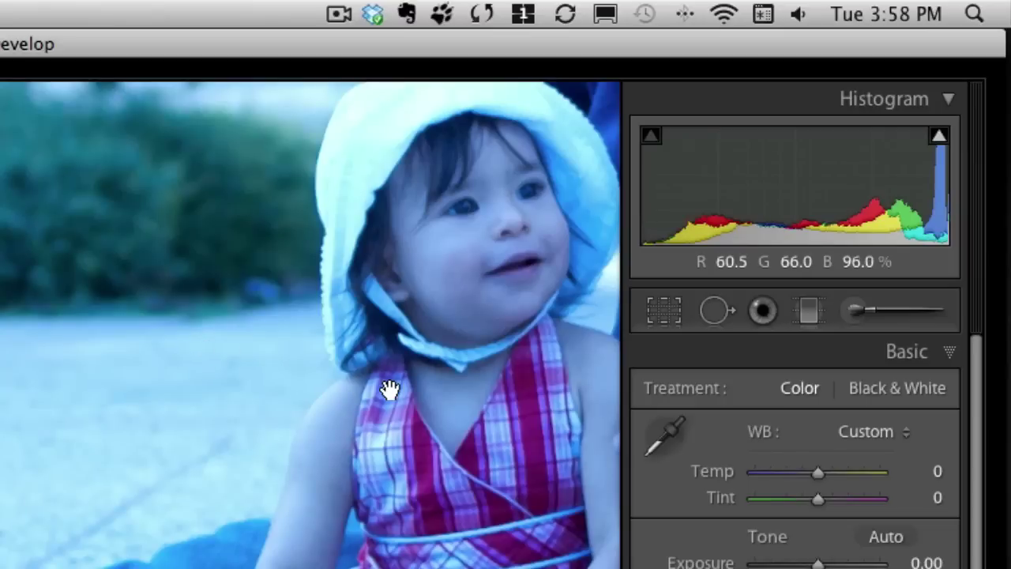
pyautogui.click(901, 430)
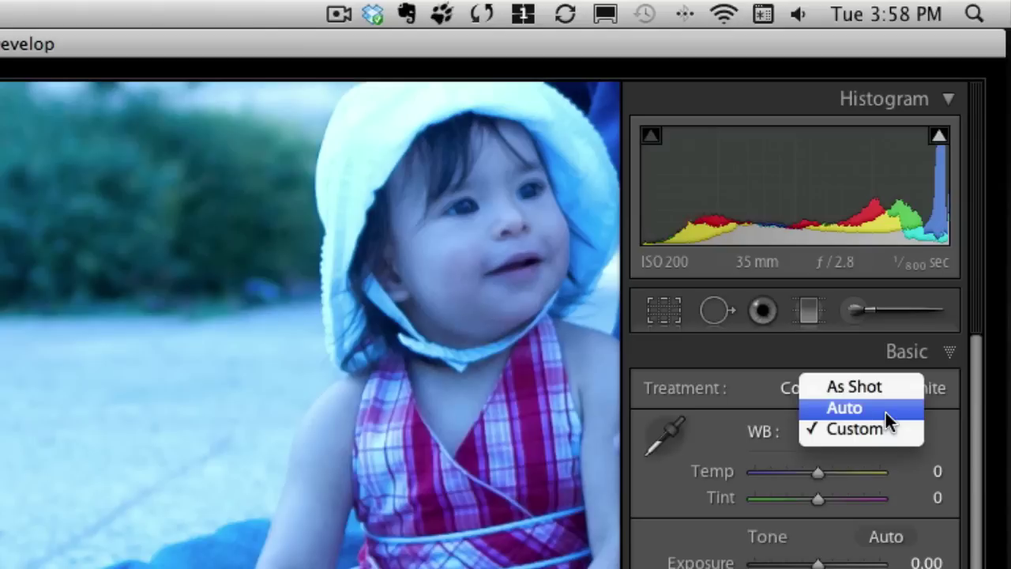
pyautogui.click(886, 412)
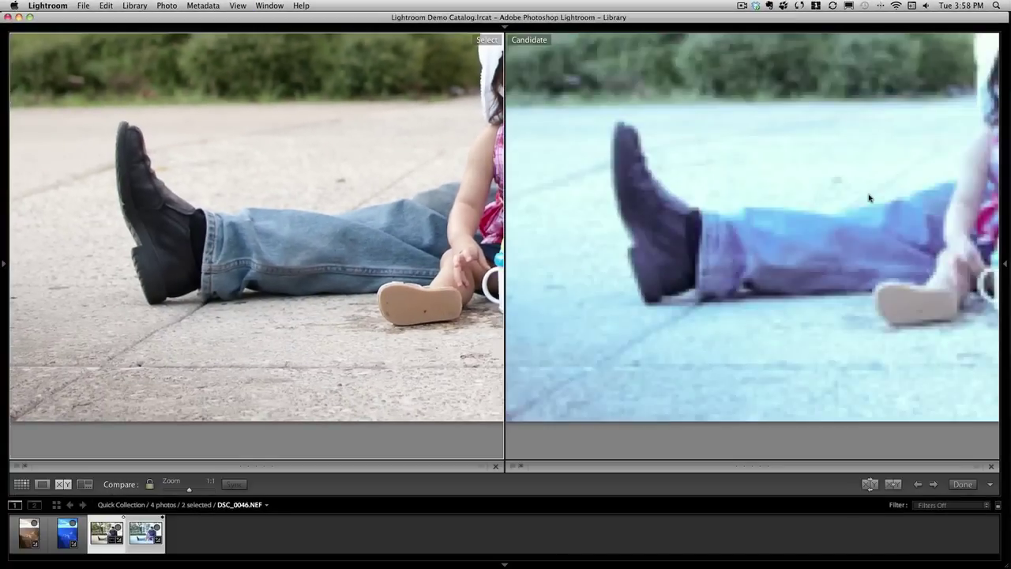
# Compare both versions at Fit, 1:1 and 2:1 on the girl's face, then switch to Photoshop.
pyautogui.click(296, 239)
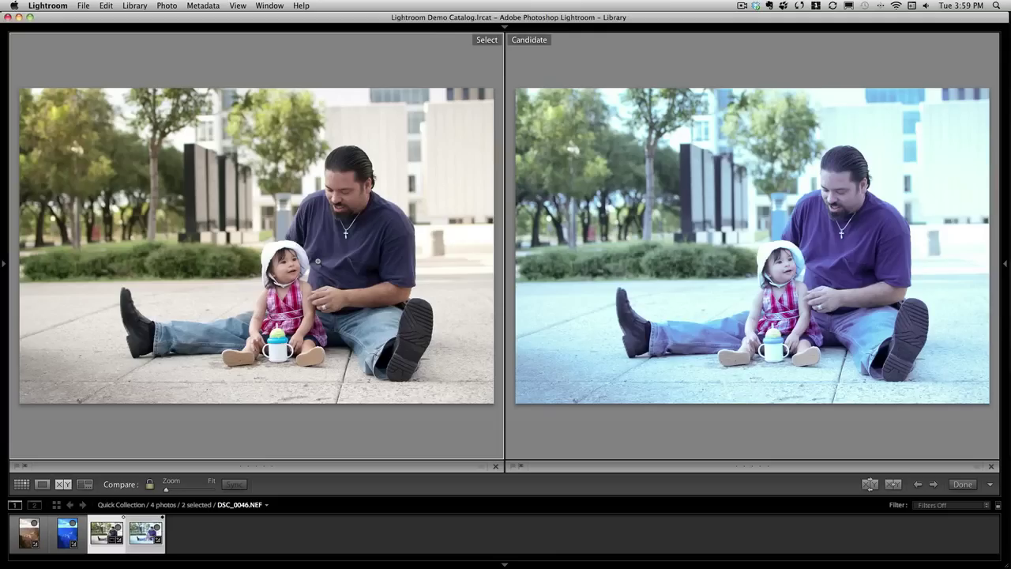
pyautogui.click(316, 261)
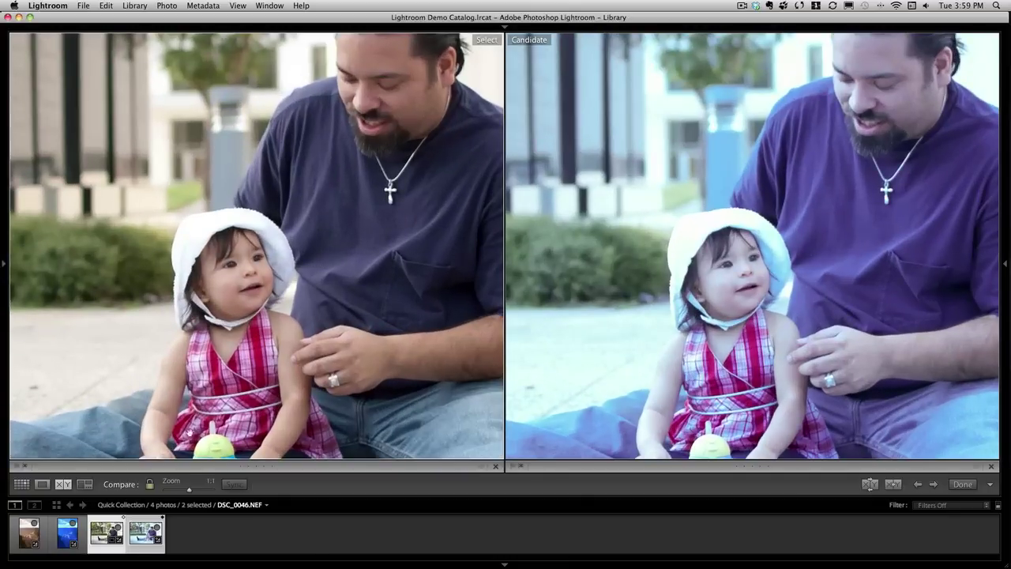
pyautogui.moveTo(189, 491); pyautogui.dragTo(192, 491)
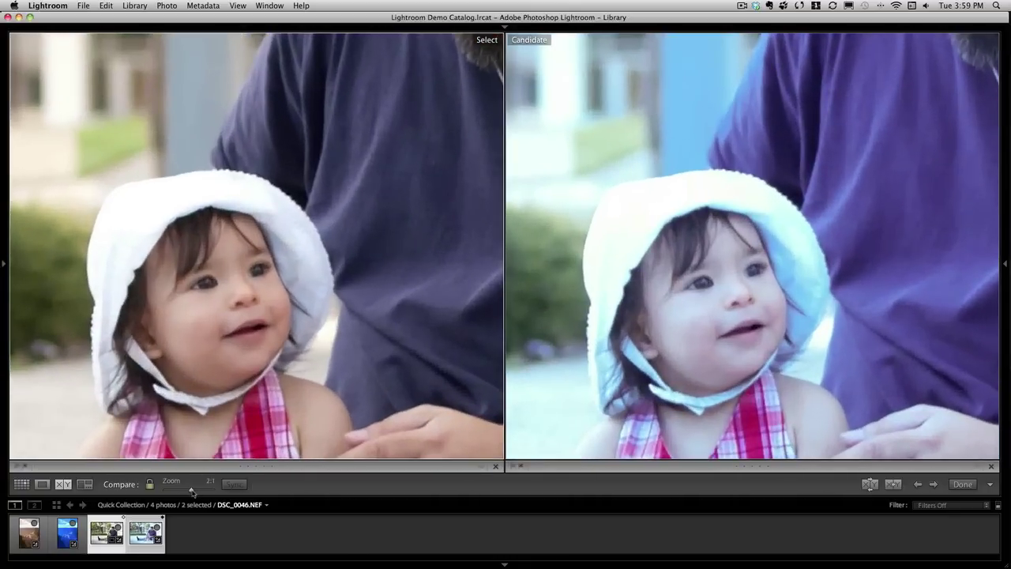
pyautogui.moveTo(250, 406); pyautogui.dragTo(250, 383)
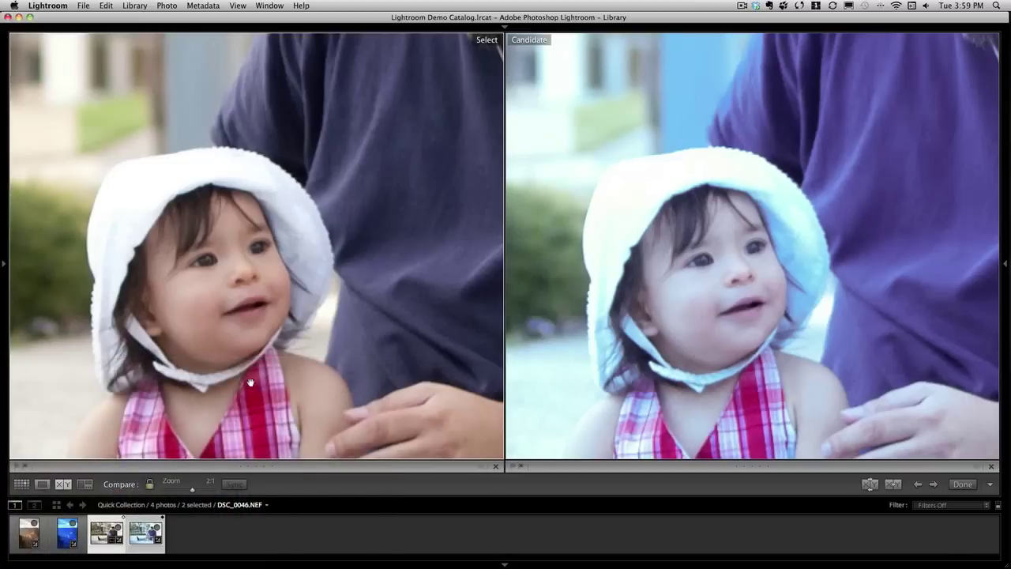
pyautogui.press('super+Tab')
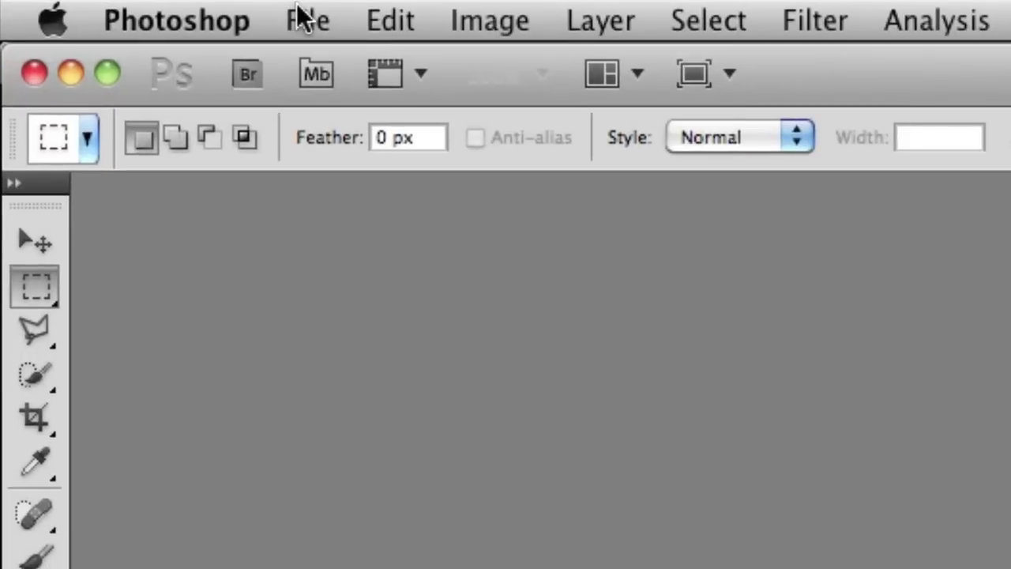
# Use File > Browse in Bridge to show the John Hays Photowalk folder.
pyautogui.click(305, 19)
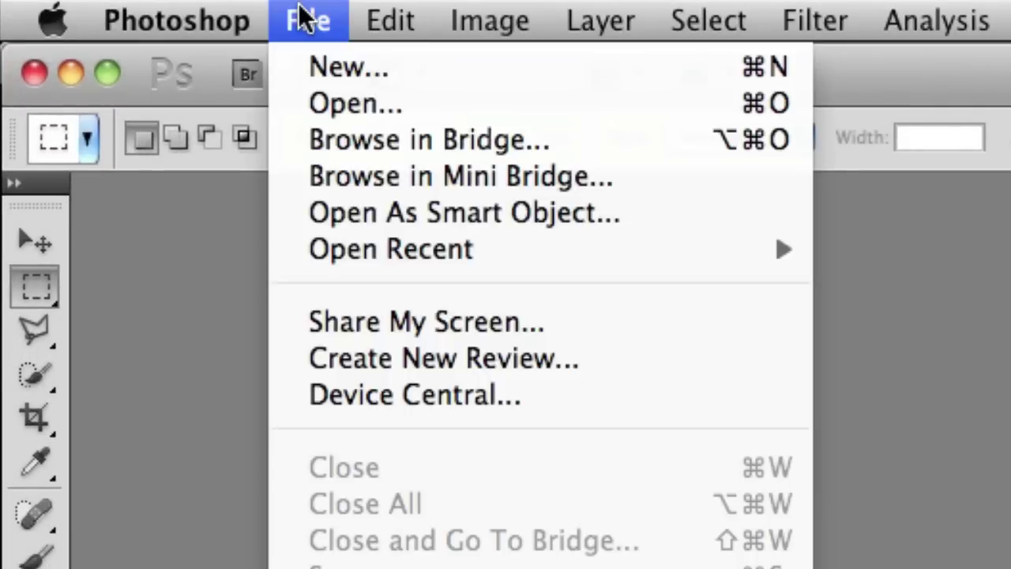
pyautogui.click(335, 147)
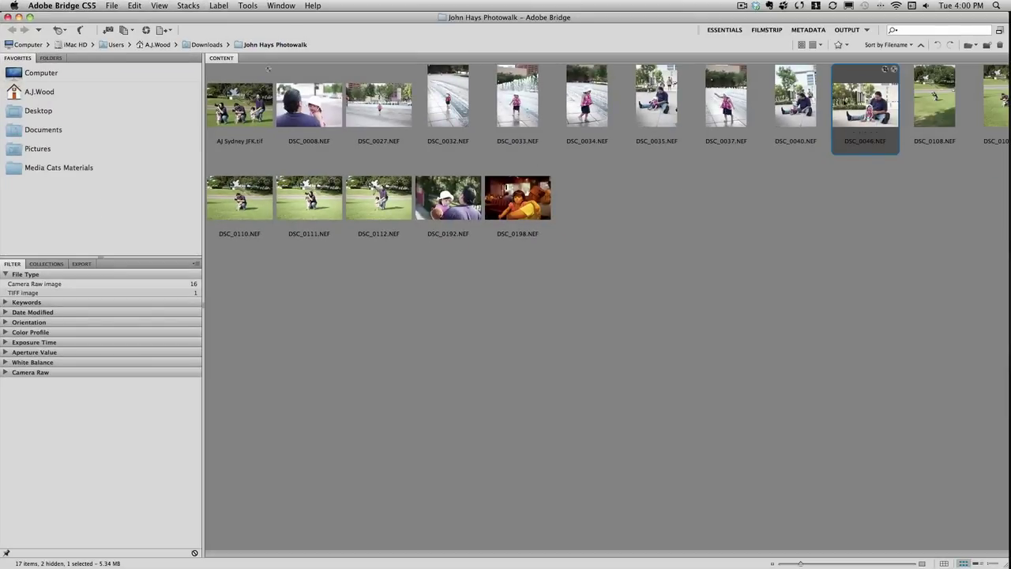
# Open DSC_0046.NEF from Bridge in Camera Raw.
pyautogui.rightClick(846, 100)
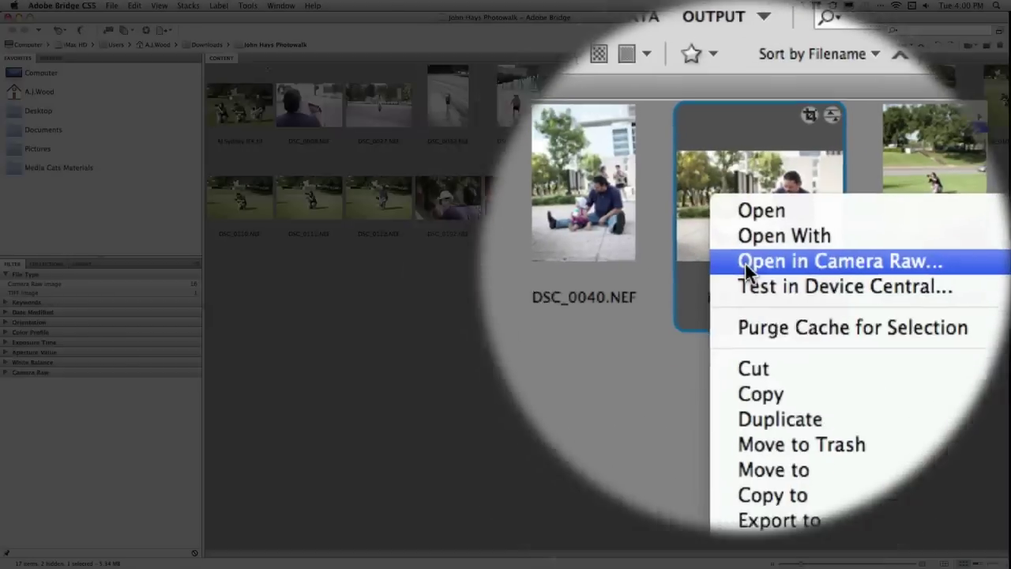
pyautogui.click(712, 295)
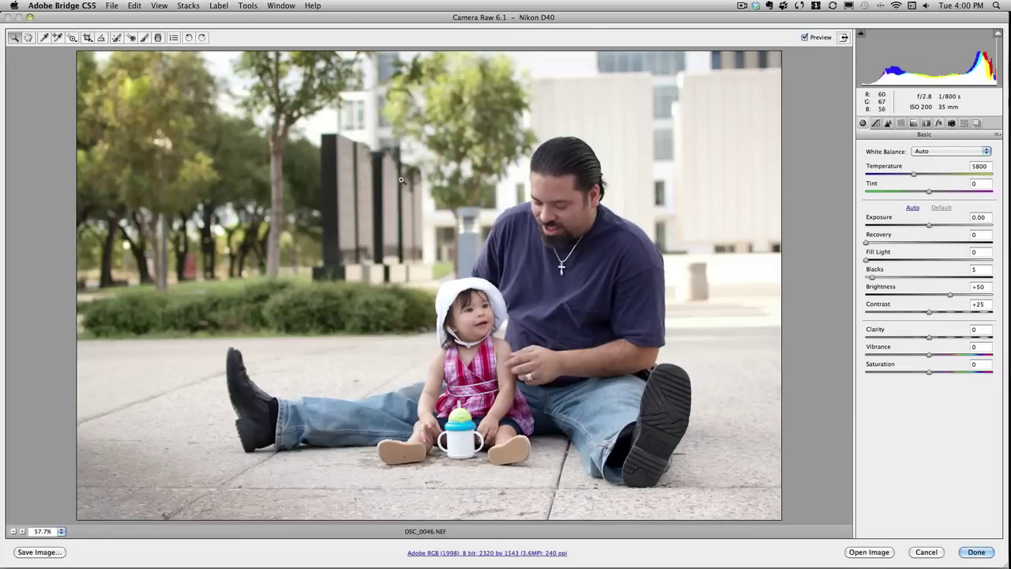
# Zoom in on the man and child, then try the Tungsten and Daylight white balance presets.
pyautogui.moveTo(399, 159); pyautogui.dragTo(681, 395)
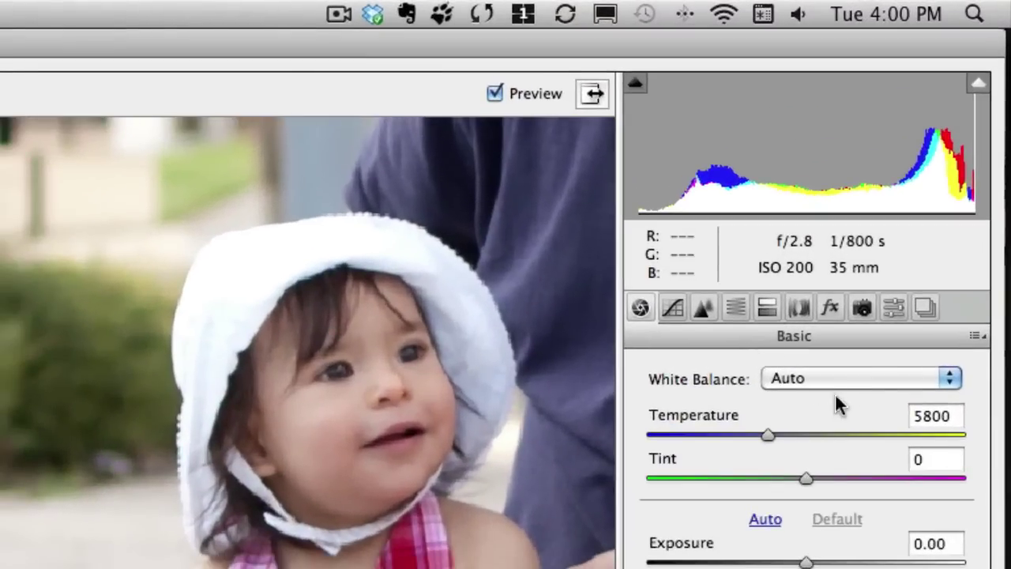
pyautogui.click(853, 379)
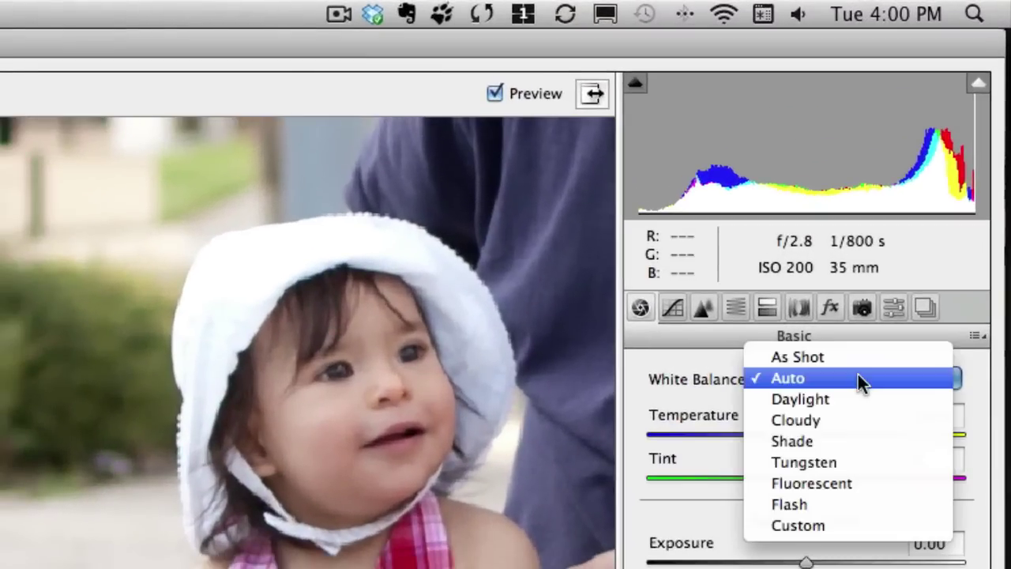
pyautogui.click(849, 462)
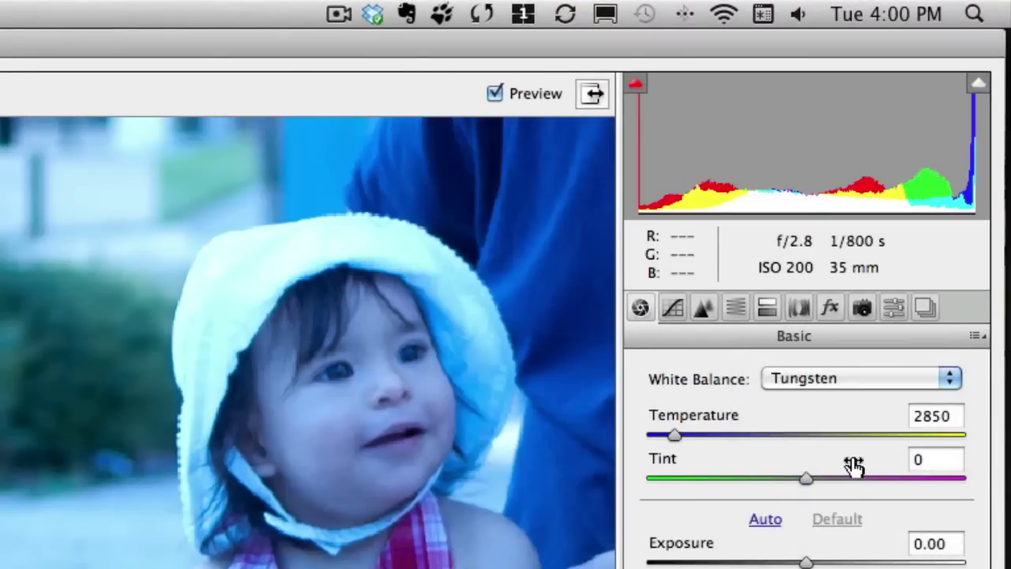
pyautogui.click(840, 380)
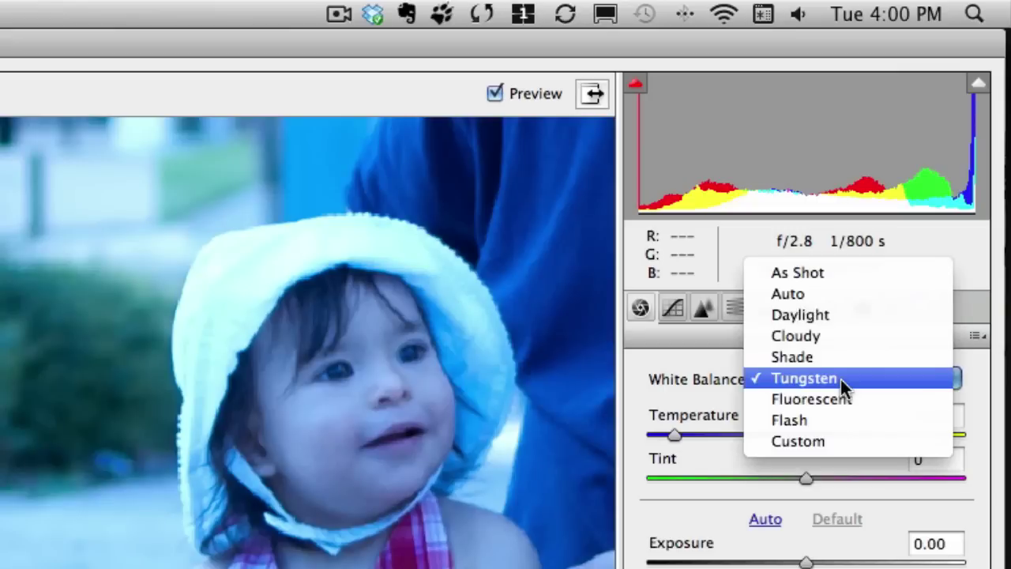
pyautogui.click(839, 312)
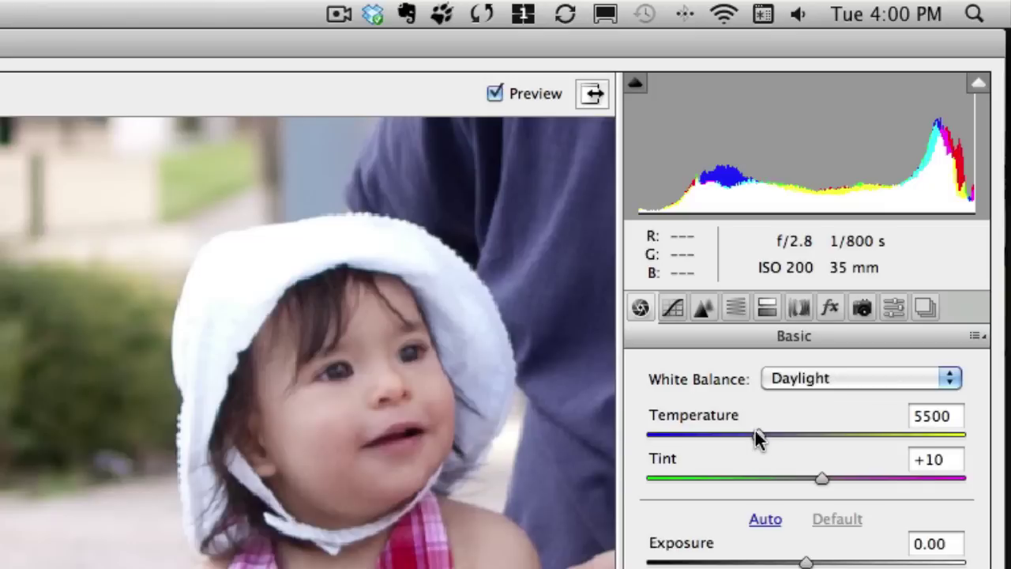
# Raise Temperature for a warmer look, reset white balance to Auto, and close Camera Raw.
pyautogui.moveTo(758, 437); pyautogui.dragTo(910, 443)
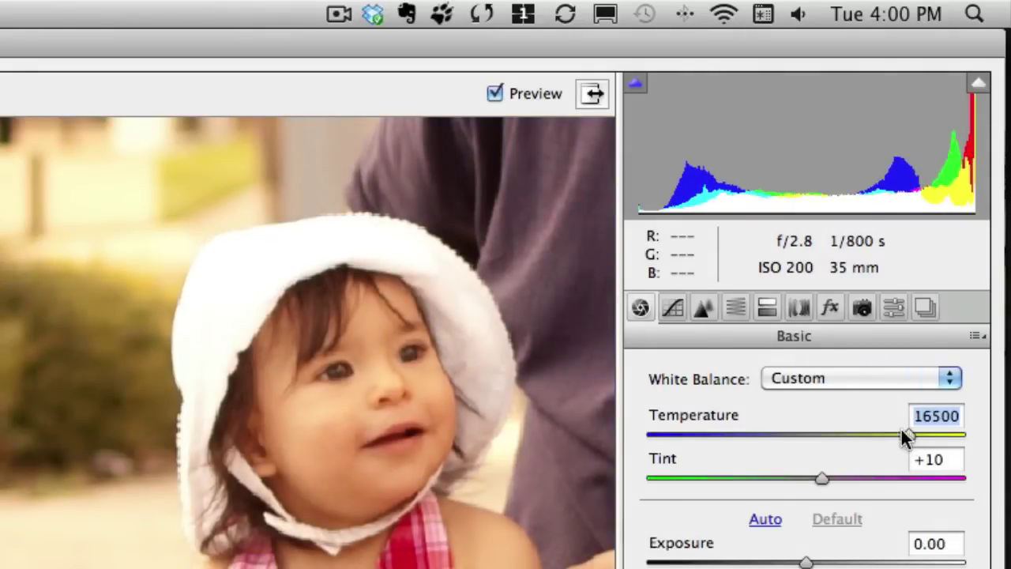
pyautogui.click(957, 387)
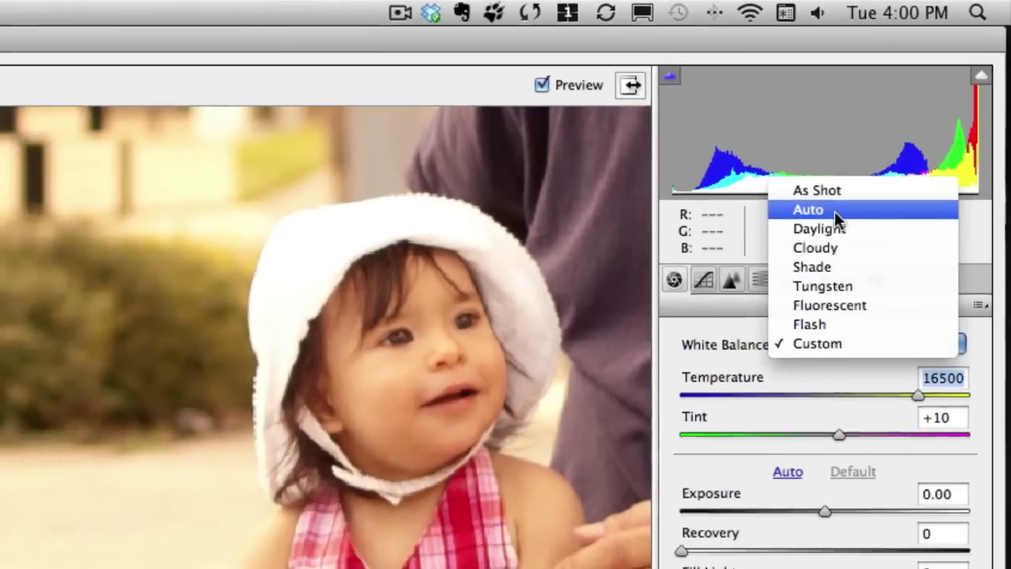
pyautogui.click(817, 230)
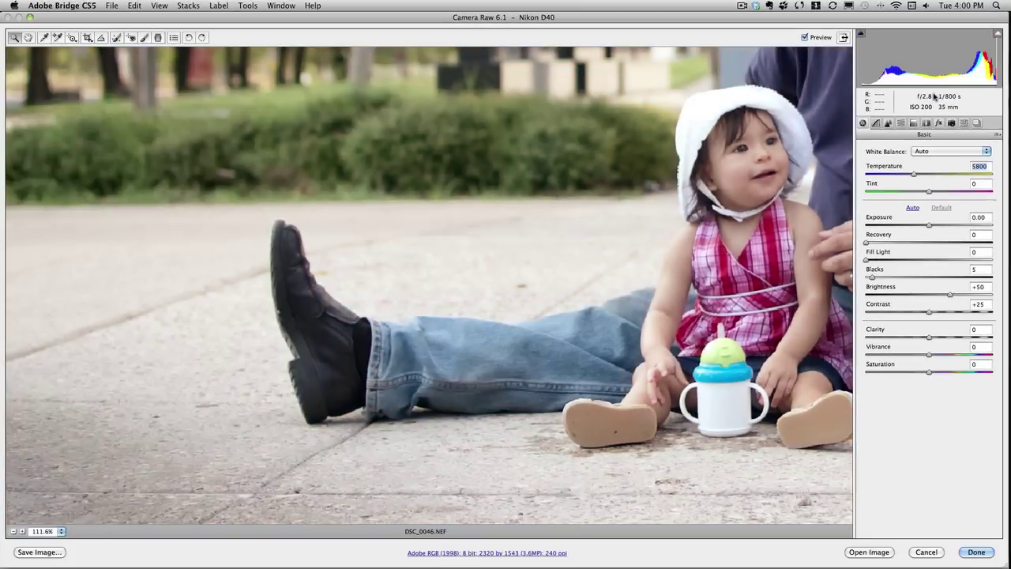
pyautogui.click(976, 550)
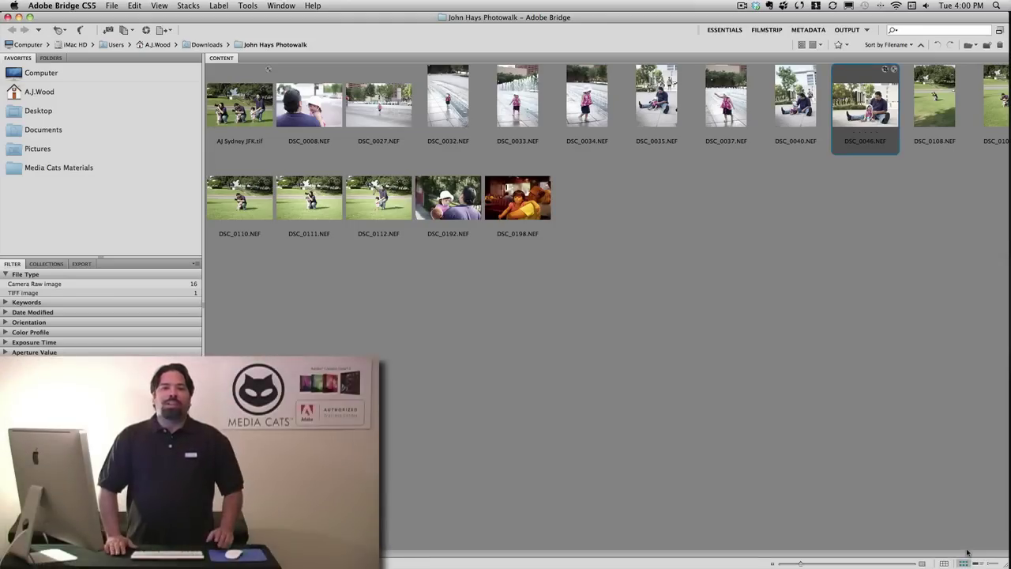